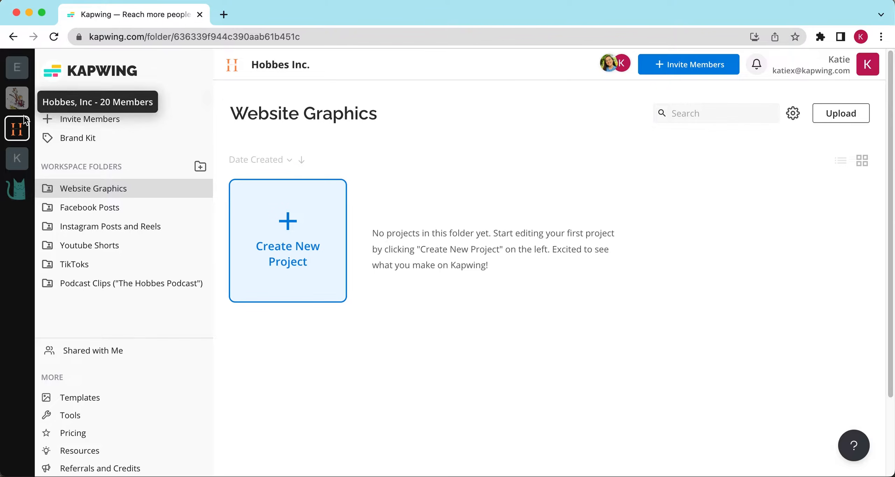
Open the workspace Brand Kit and remove the existing brand colors
click(117, 140)
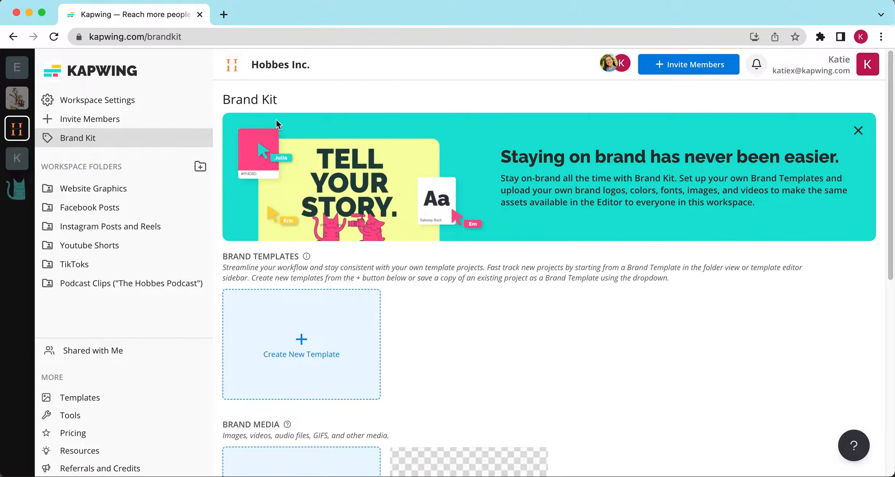
scroll(461, 361, down, 8)
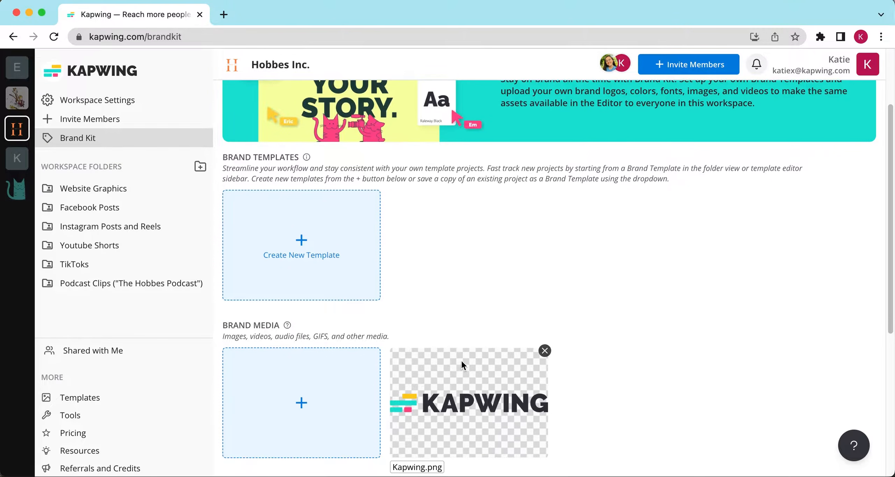
scroll(461, 365, down, 1)
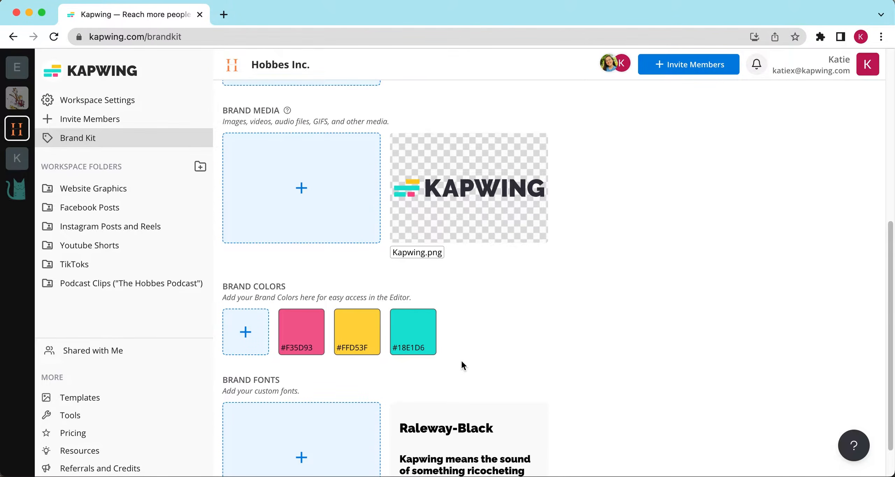
scroll(462, 365, down, 1)
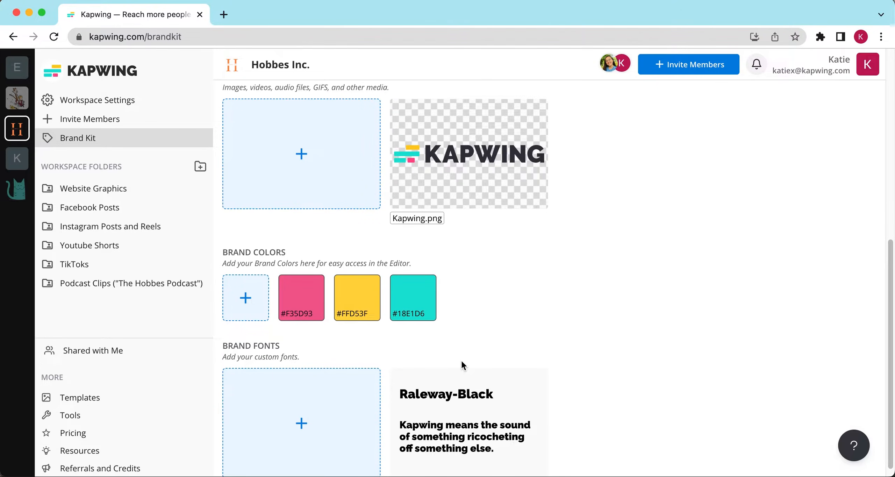
scroll(461, 363, down, 1)
click(321, 268)
click(321, 267)
click(320, 266)
Add the light blue #81D4FA as a brand color
click(254, 283)
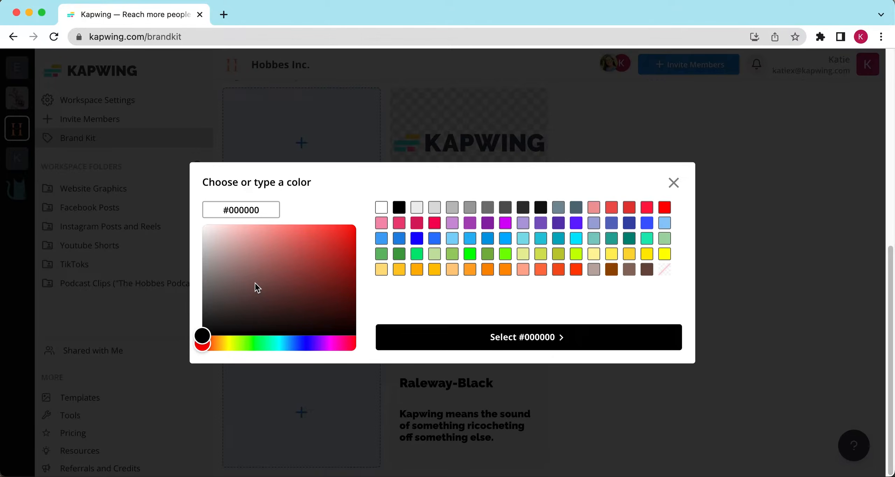
click(453, 238)
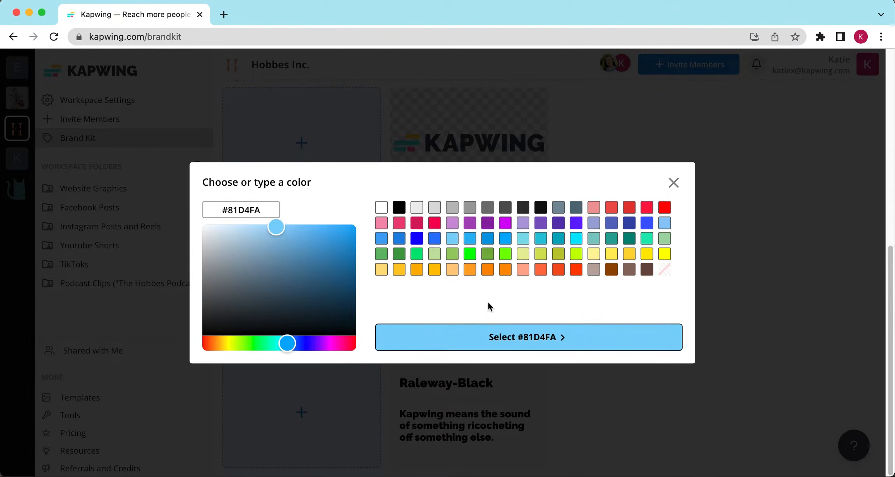
click(492, 336)
Add #FF914D as another brand color by entering its hex code
click(264, 300)
triple_click(245, 210)
text(#FF914D)
key(Return)
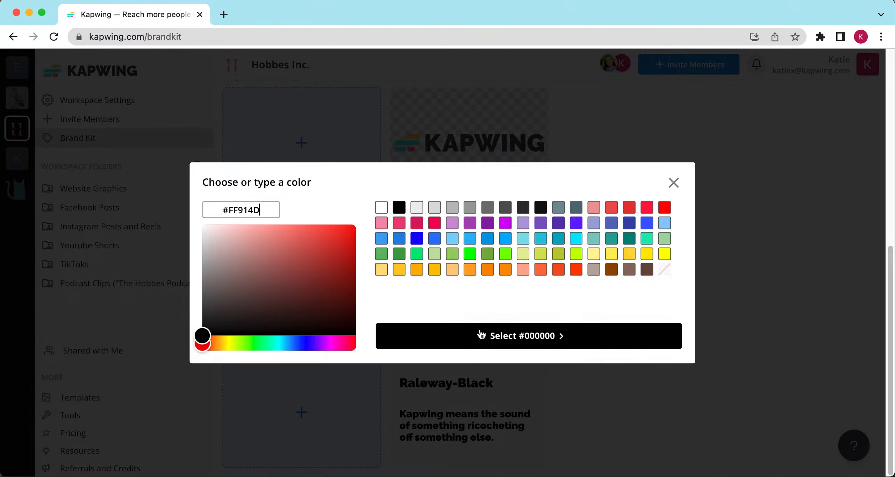
Search the fonts for playfair and add Playfair Display SC as a brand font
click(288, 416)
text(playfai)
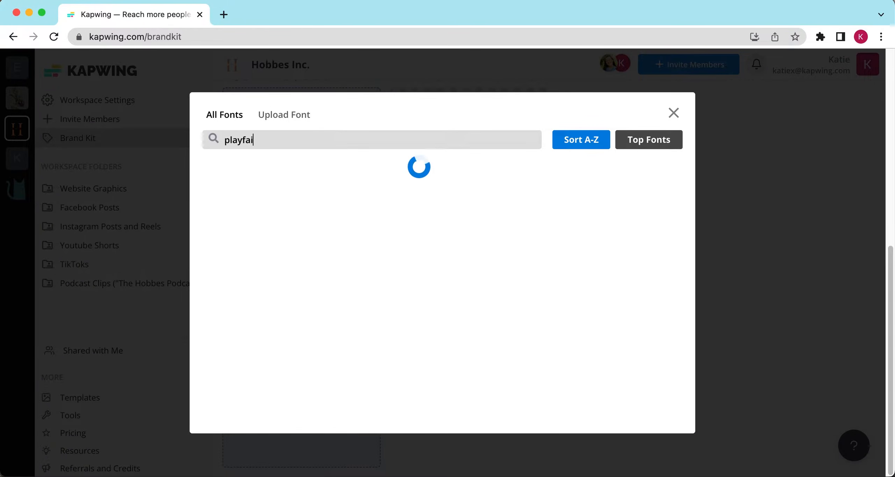
click(271, 189)
Search for noto serif and add Noto Serif SC as a second brand font
click(334, 384)
text(noto seri)
click(311, 243)
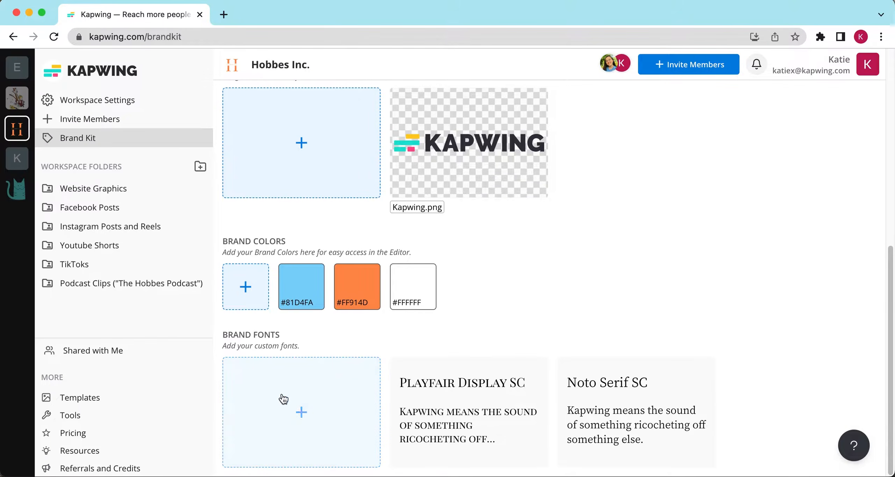
click(281, 400)
click(292, 118)
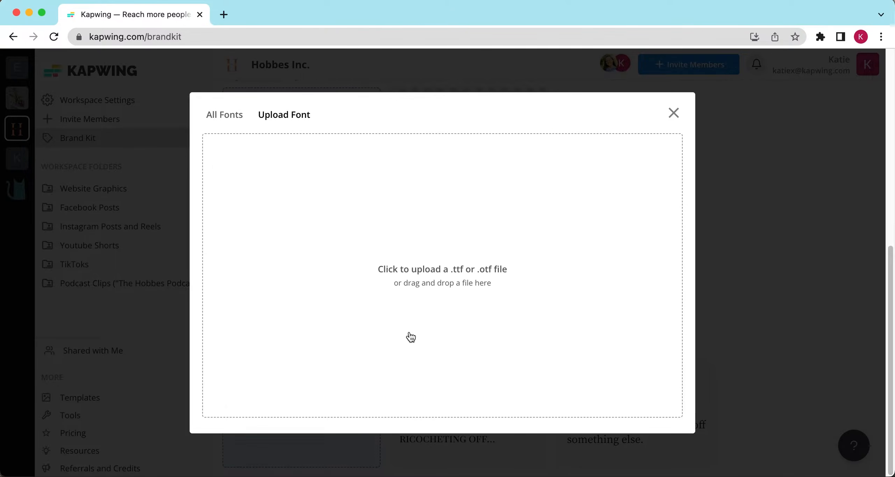
key(Escape)
Remove the Kapwing.png image from the brand media
scroll(540, 274, up, 2)
scroll(539, 273, up, 1)
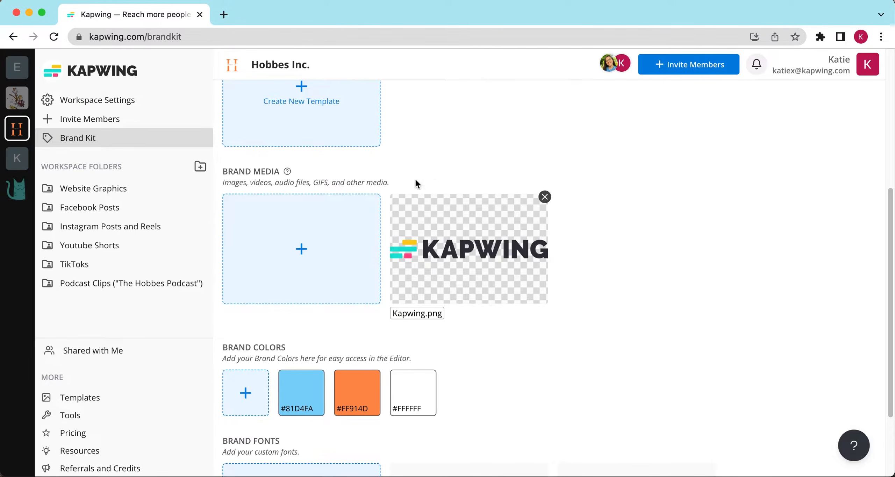
click(544, 198)
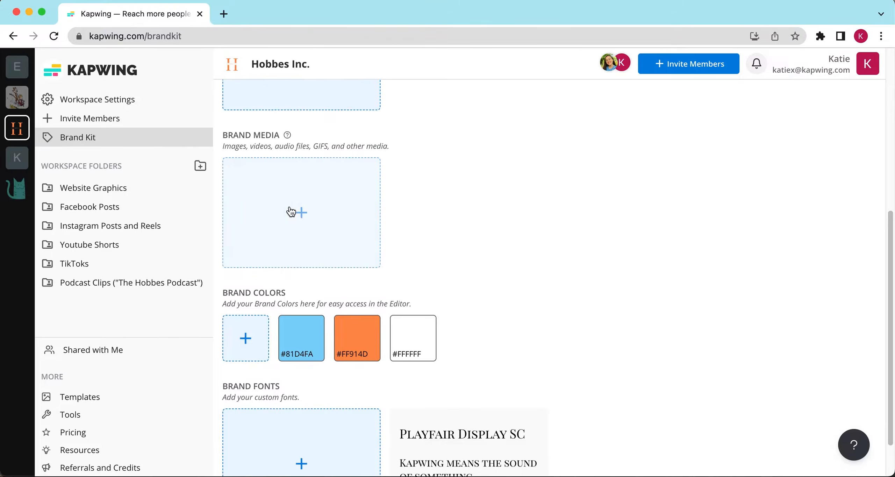
Upload the Hobbes logo, lettering and Youtube subscribe.gif files as brand media
click(292, 209)
click(362, 255)
drag(417, 161, 550, 319)
click(637, 360)
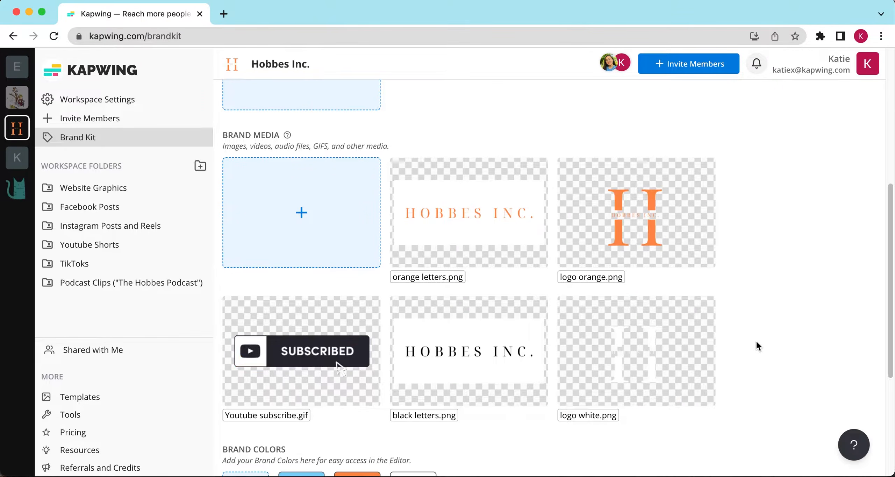
Create a new brand template with a blank 9:16 canvas
scroll(757, 346, down, 1)
scroll(756, 342, down, 5)
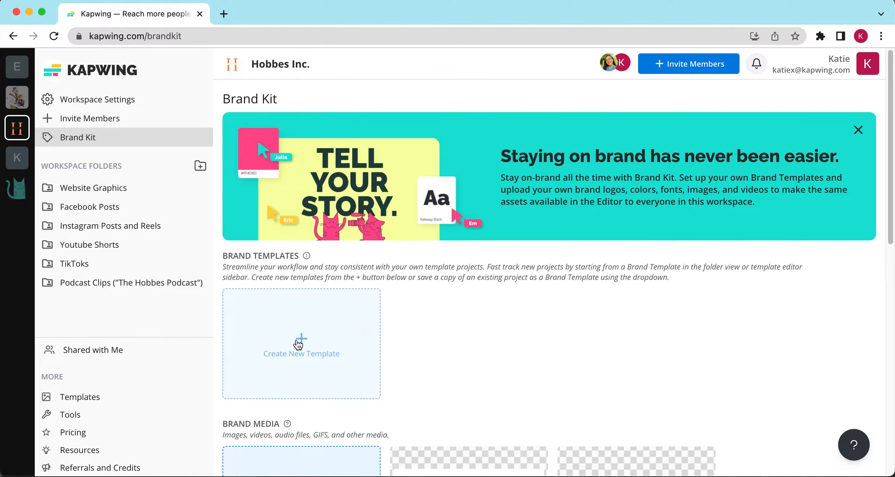
click(299, 344)
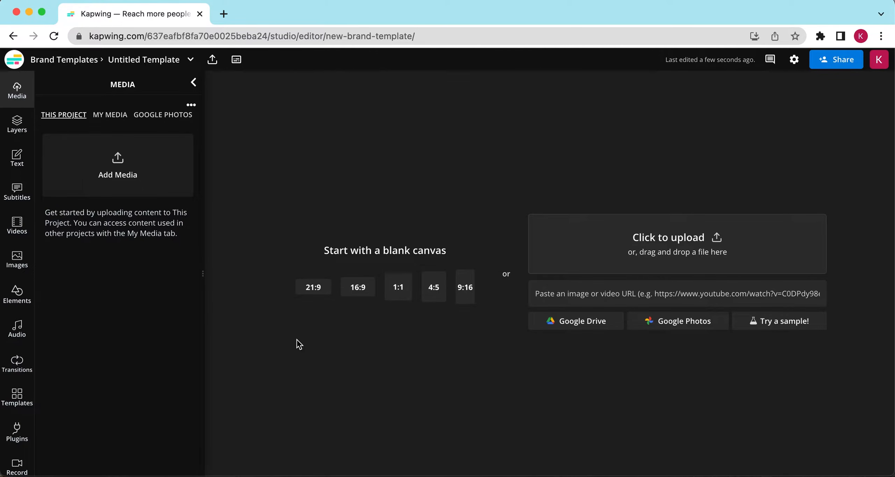
click(465, 287)
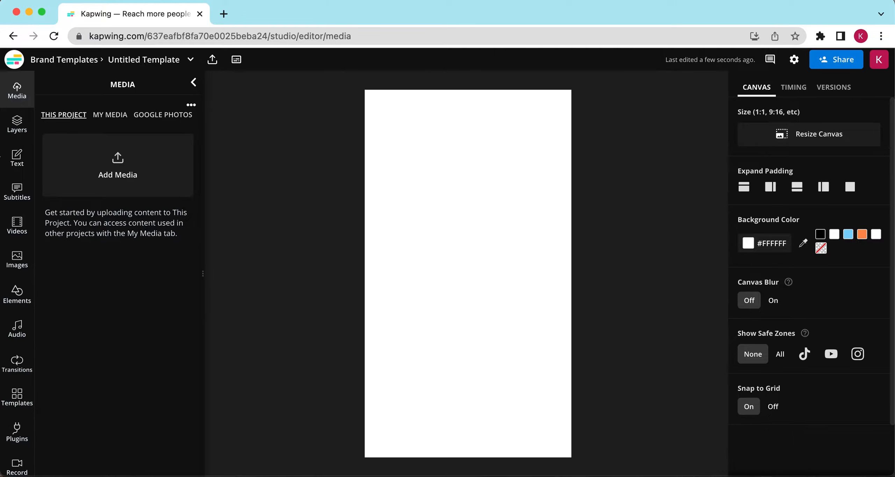
Add a text box to the canvas and review the brand fonts available for it
click(17, 158)
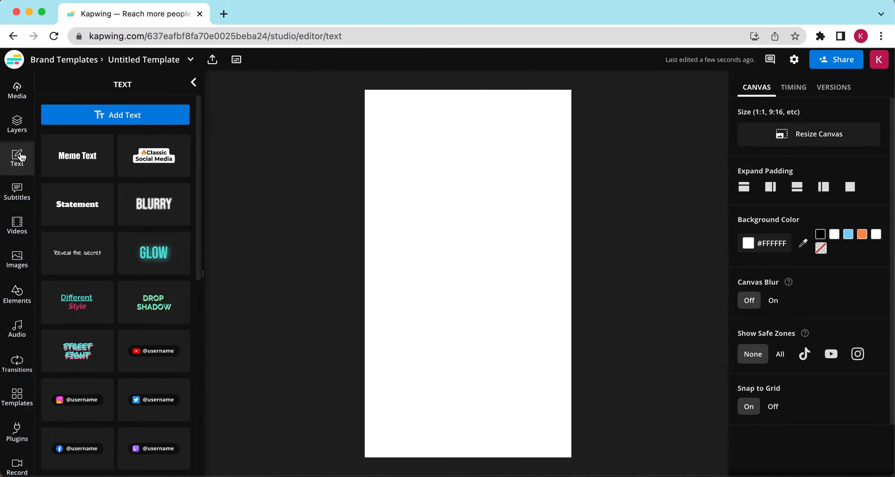
click(112, 115)
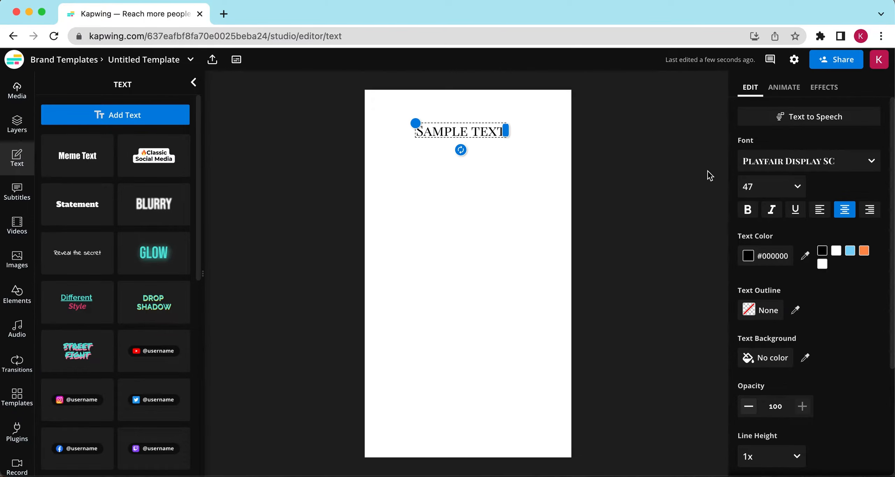
click(772, 171)
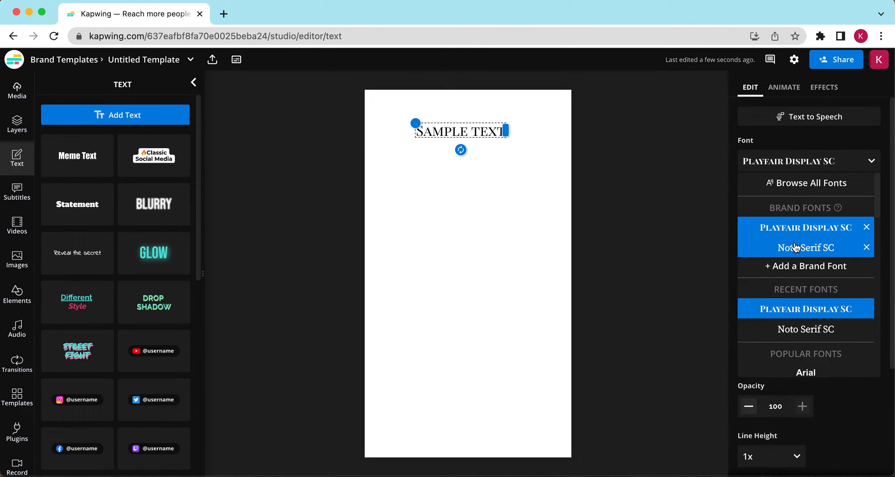
click(464, 148)
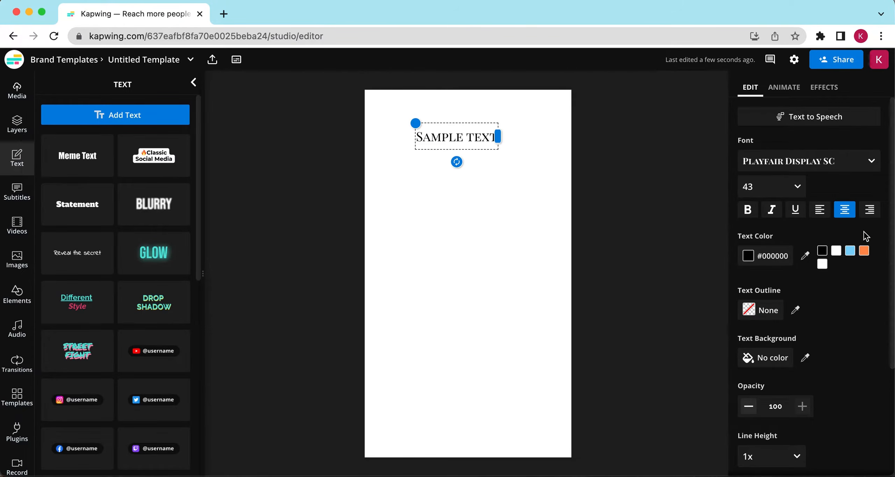
Color the text brand orange and replace it with VIDEO TITLE
click(864, 251)
double_click(479, 136)
key(BackSpace)
text(VIDEO TITLE)
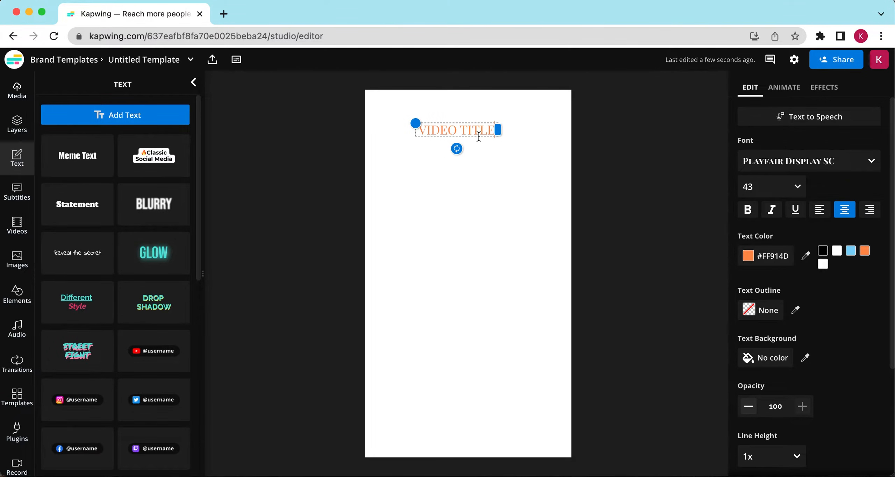
Increase the title's font size so it spans the top of the canvas
click(772, 186)
scroll(783, 332, down, 3)
click(778, 328)
click(616, 151)
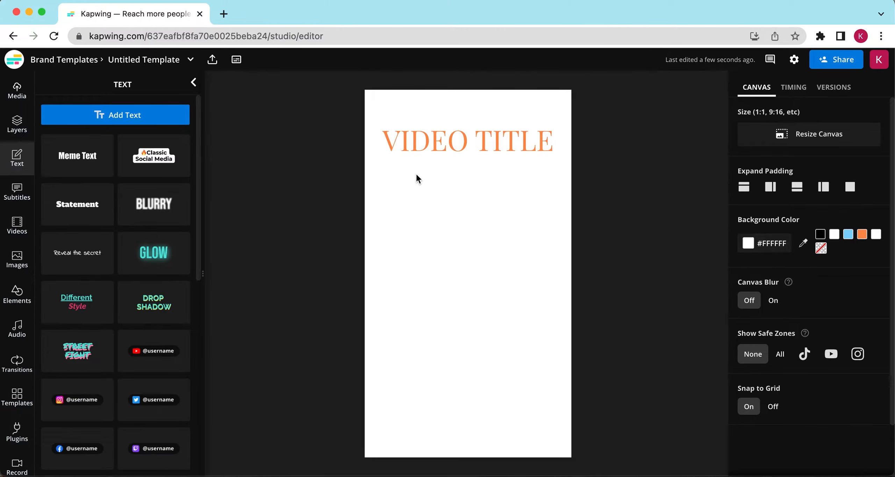
Place the orange H logo from the brand media in the canvas's bottom-right corner
click(16, 89)
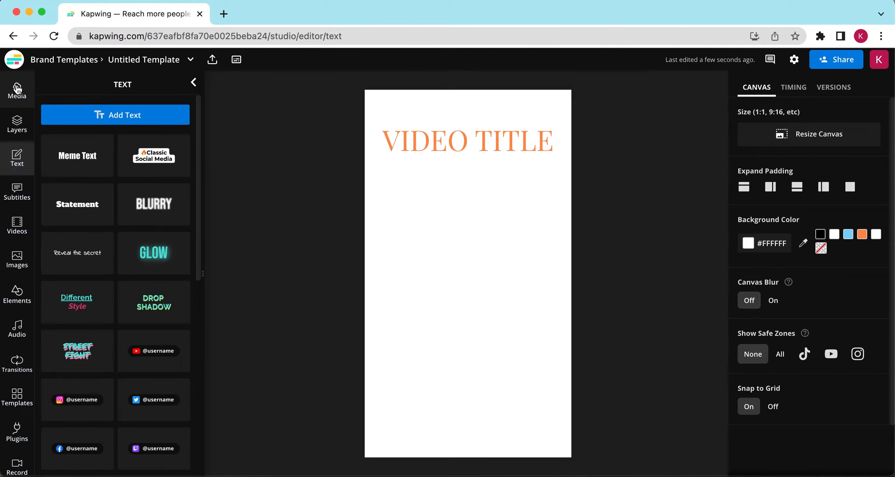
click(122, 117)
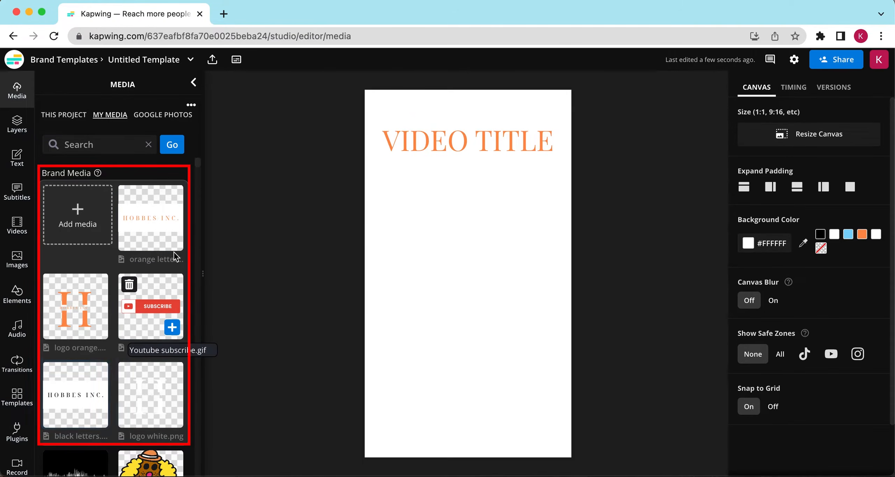
click(78, 313)
drag(527, 220, 420, 316)
drag(398, 347, 555, 430)
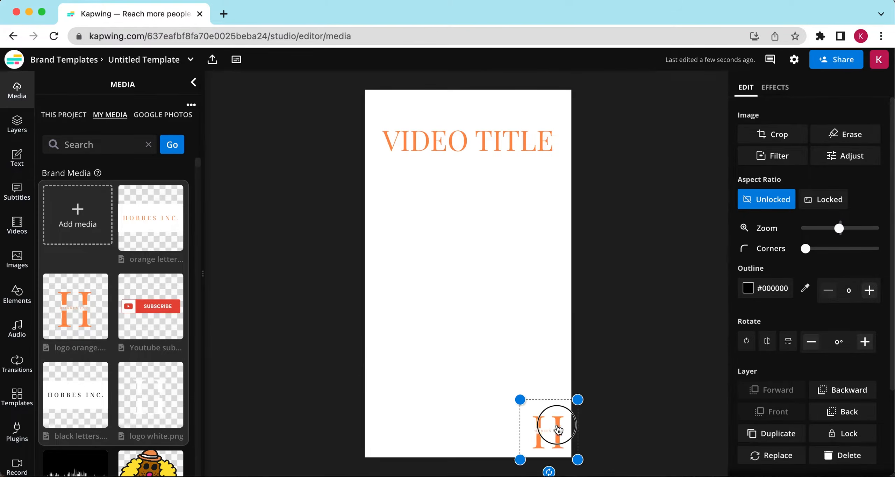
click(620, 309)
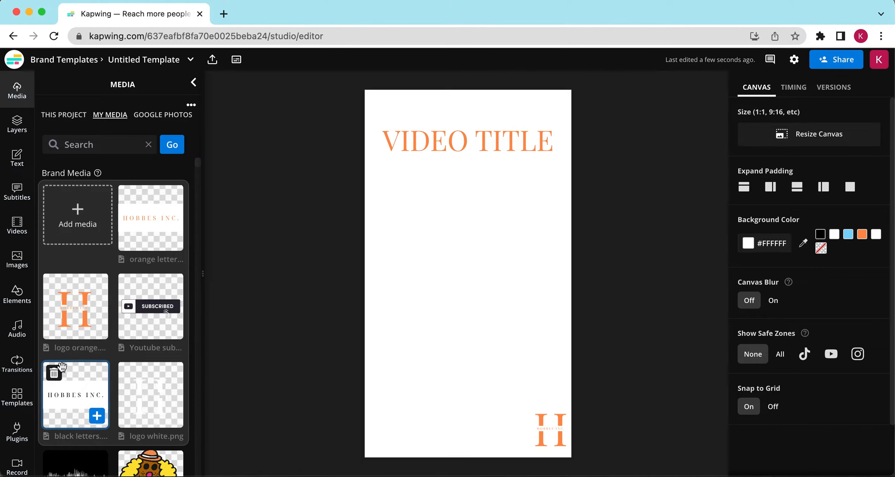
Add a template placeholder and choose a custom duration for it
click(20, 398)
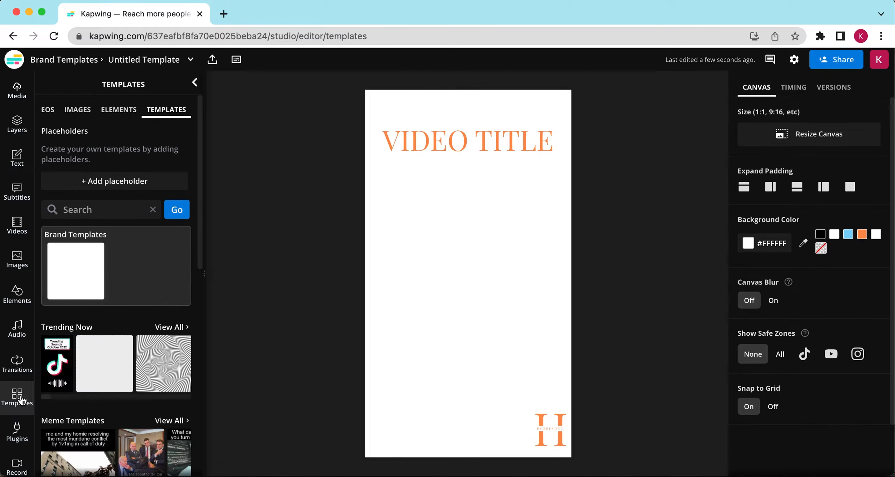
click(113, 188)
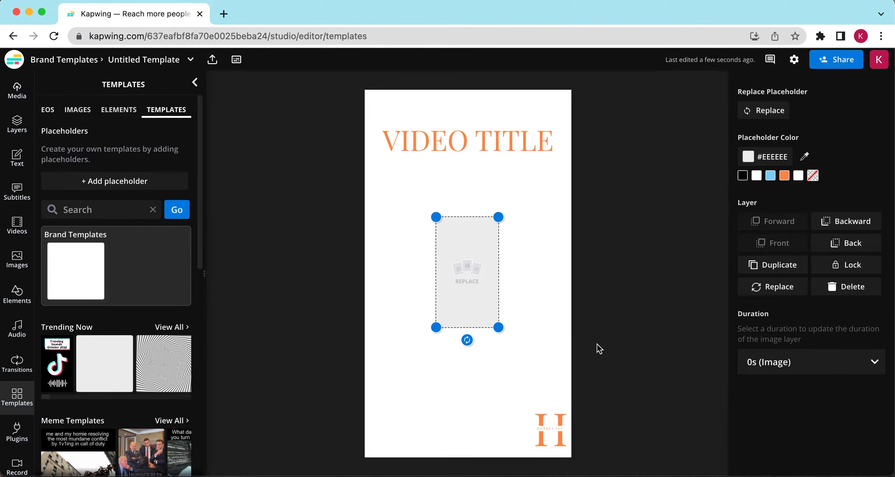
click(790, 363)
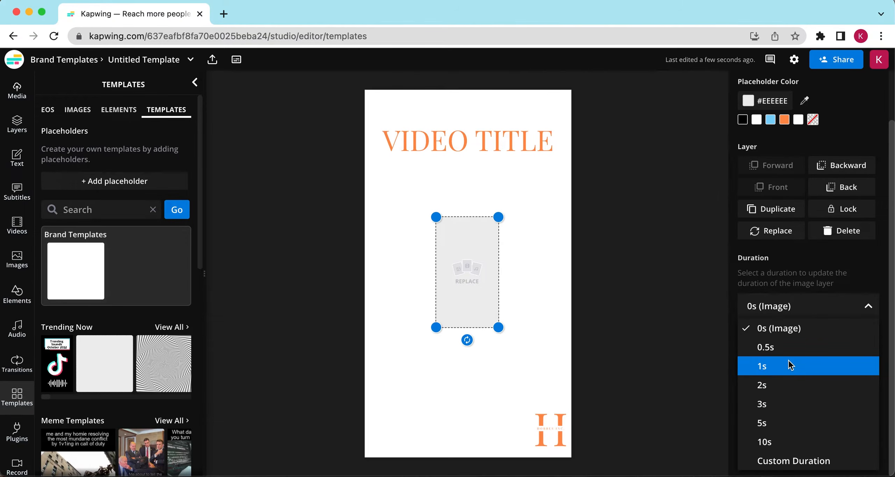
click(771, 461)
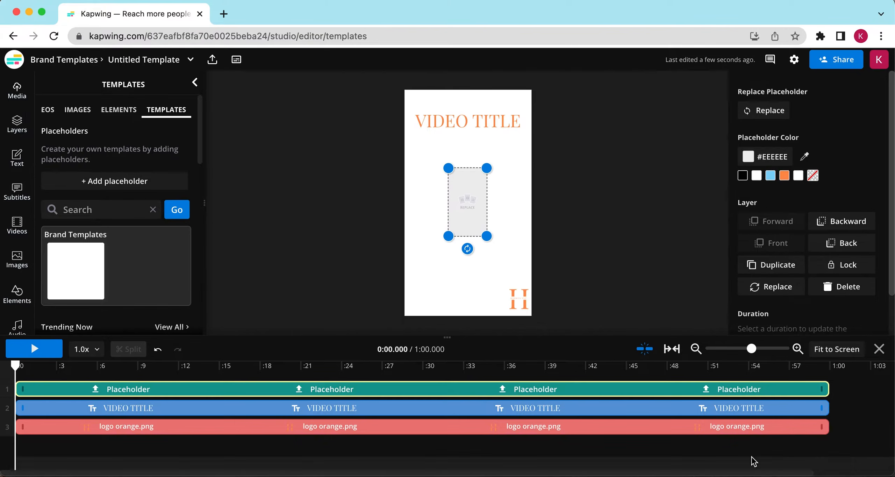
Resize the placeholder to fill the whole canvas and send it to the back
drag(487, 242, 530, 314)
drag(448, 166, 405, 91)
click(845, 224)
Add the Youtube subscribe GIF and move its timeline clip to the end of the video
click(17, 92)
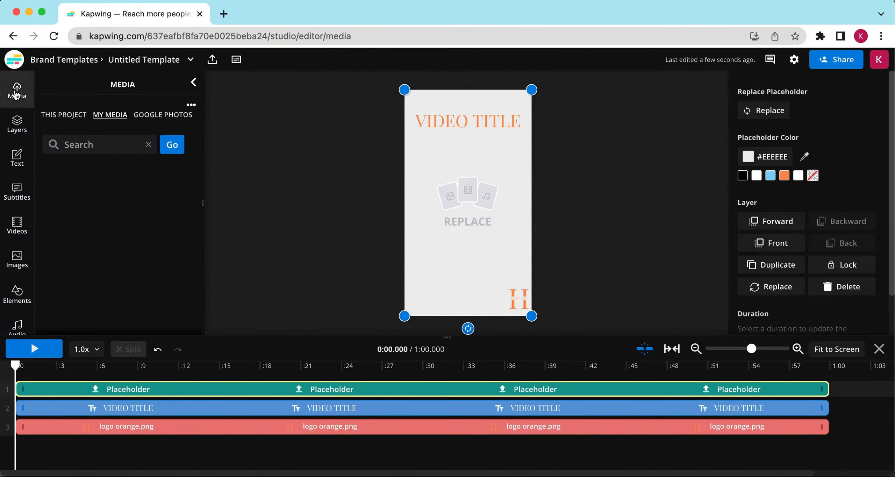
scroll(147, 241, down, 1)
click(147, 244)
drag(44, 448, 717, 452)
drag(761, 447, 782, 448)
drag(676, 445, 648, 445)
Position the subscribe GIF near the bottom of the canvas above the logo
drag(531, 236, 475, 204)
drag(454, 196, 480, 275)
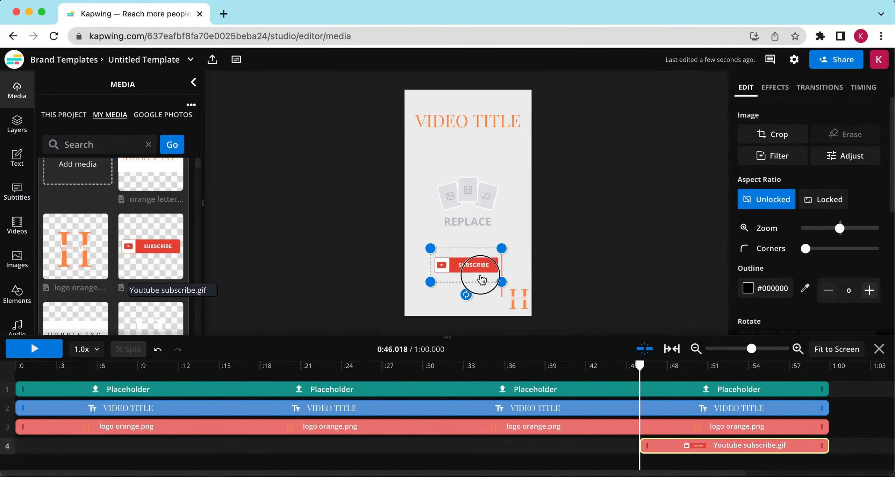
click(628, 202)
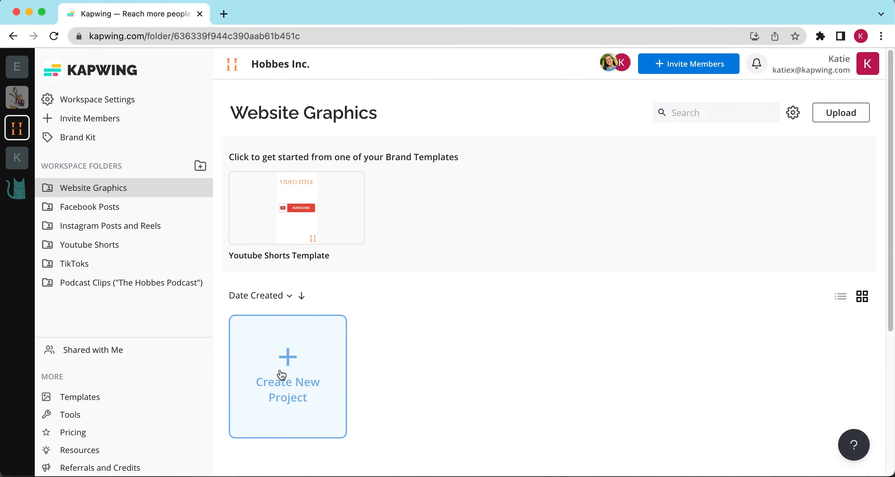
Start a new project in Website Graphics from the Youtube Shorts Template
mouse_move(282, 221)
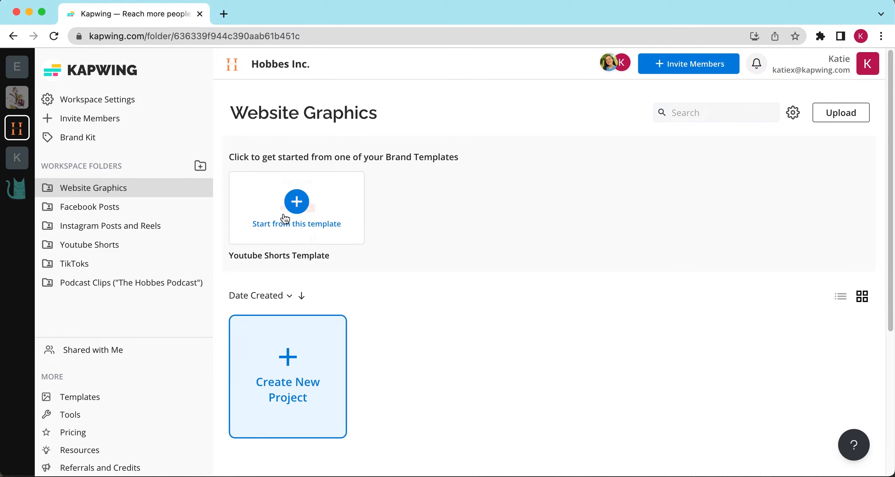
click(295, 202)
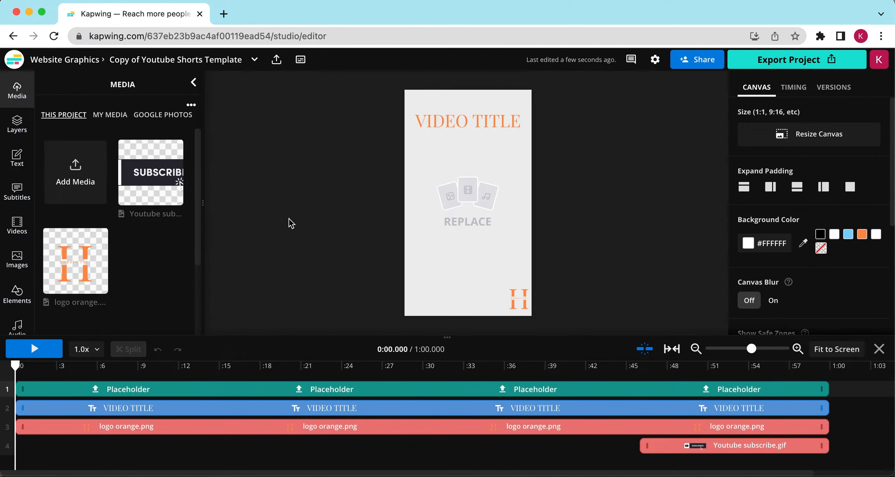
Upload a video clip to the media library and drop it onto the template's placeholder to replace it
drag(706, 368, 139, 268)
drag(150, 171, 455, 203)
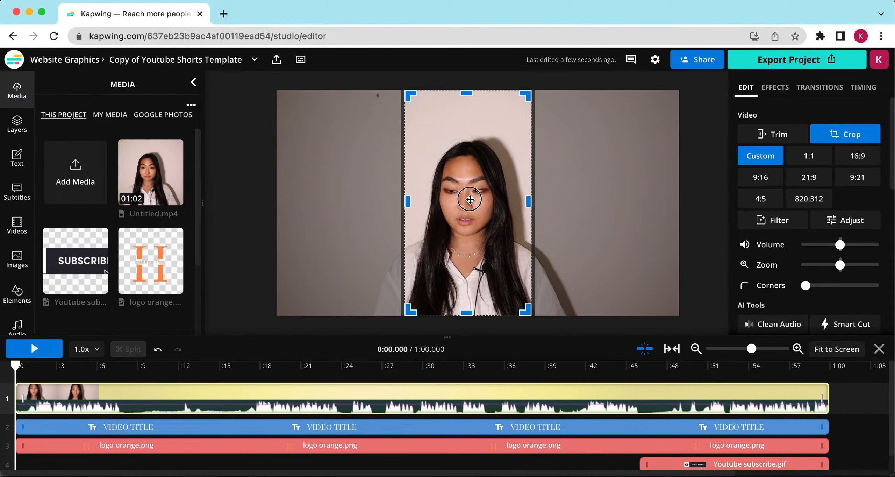
Replace the title text with "TESTIMONIAL" and deselect it
click(465, 120)
key(super+a)
key(BackSpace)
text(TESTIMONIAL)
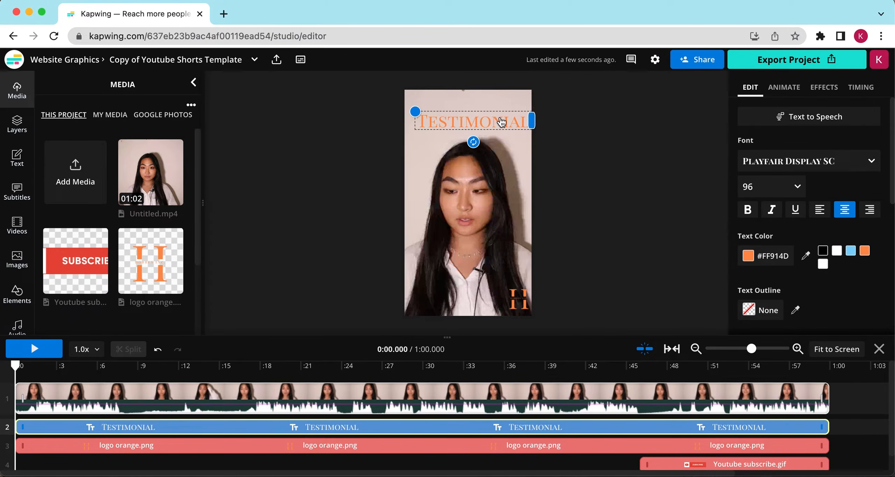
click(604, 134)
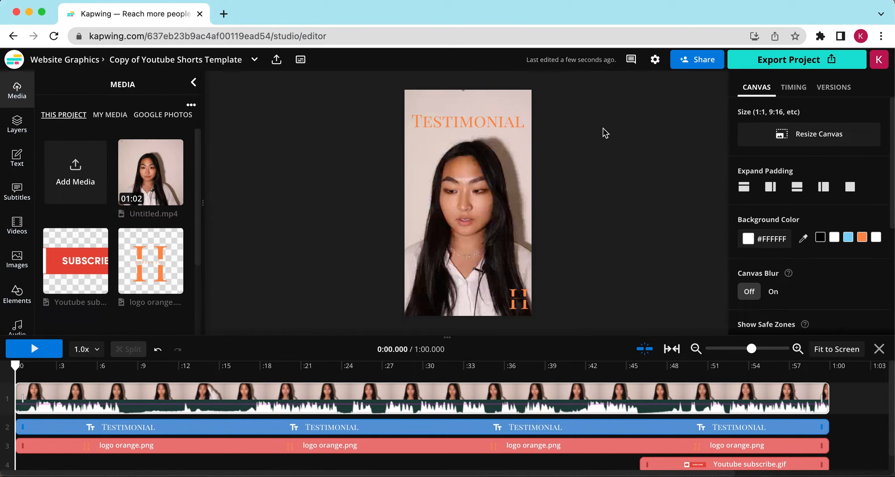
Scrub the timeline near the end to preview the subscribe GIF over the video
click(678, 366)
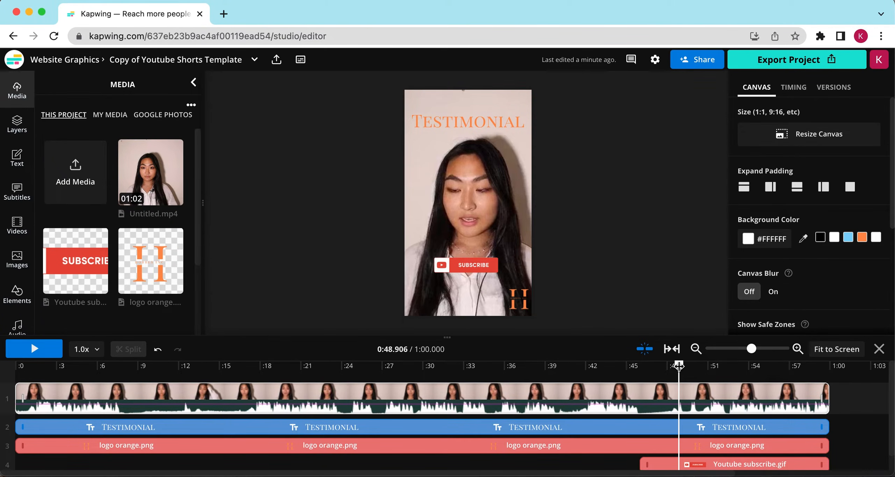
drag(679, 366, 713, 366)
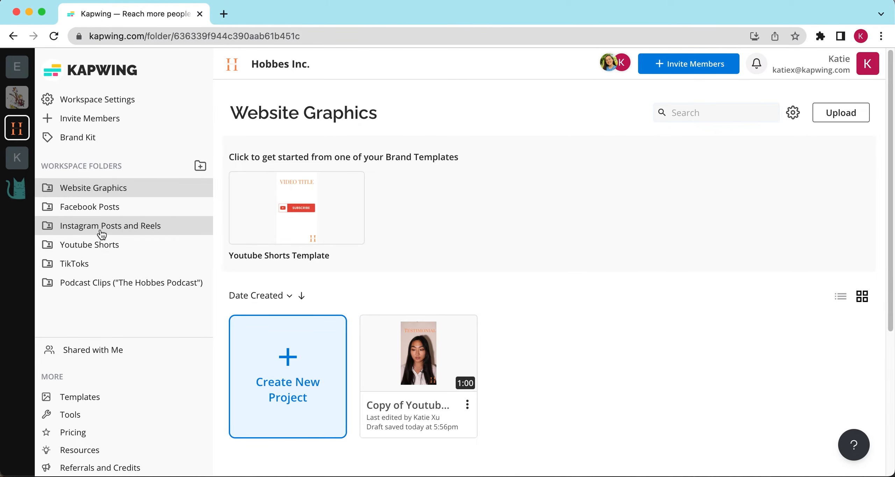
Open the Instagram Posts and Reels folder and look at its project's options menu
click(102, 233)
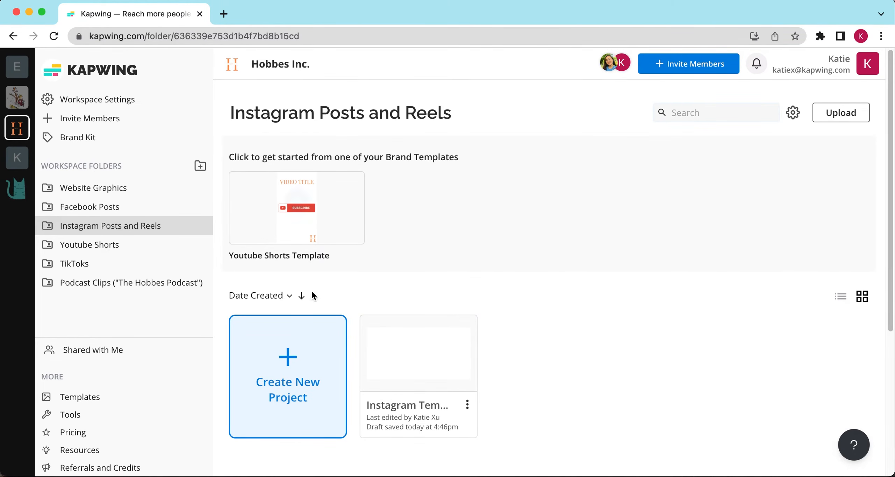
click(467, 404)
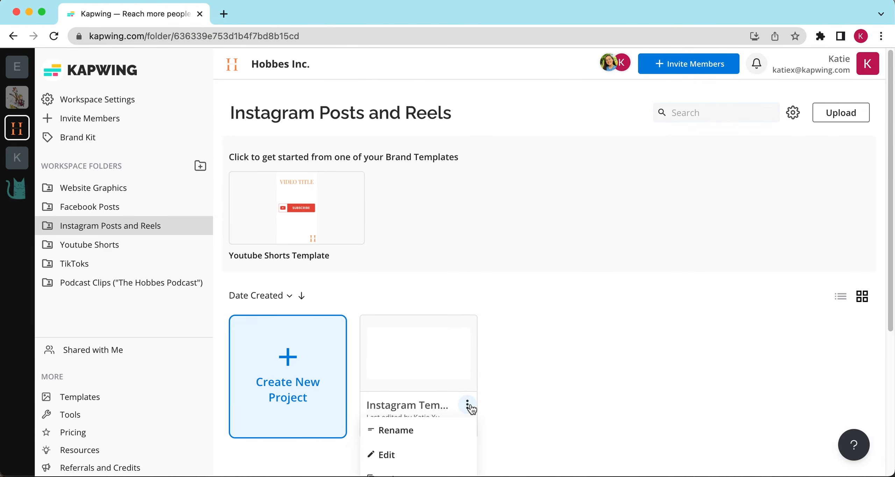
scroll(471, 407, down, 5)
click(471, 406)
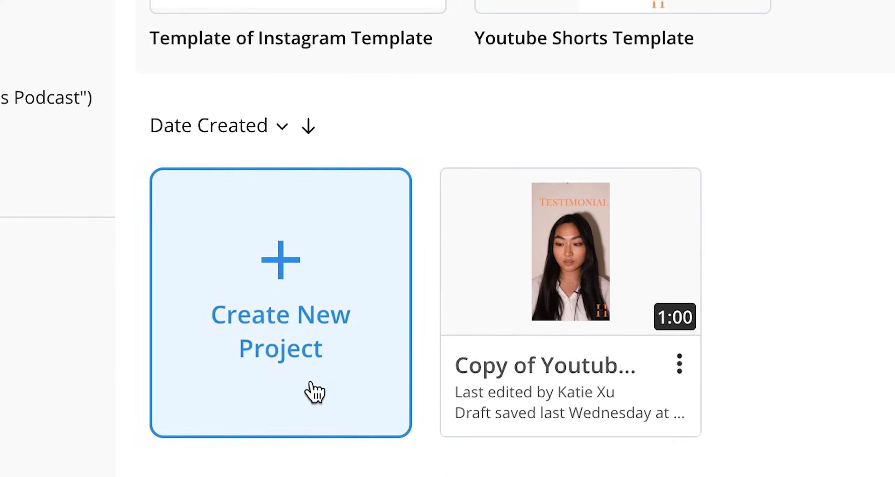
Create a new project in the Youtube Shorts folder and open the font list for its sample text
click(297, 330)
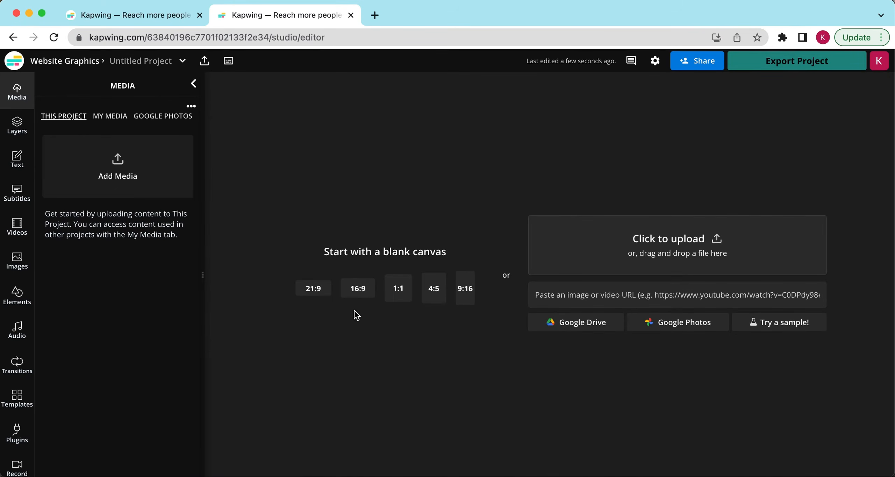
click(355, 289)
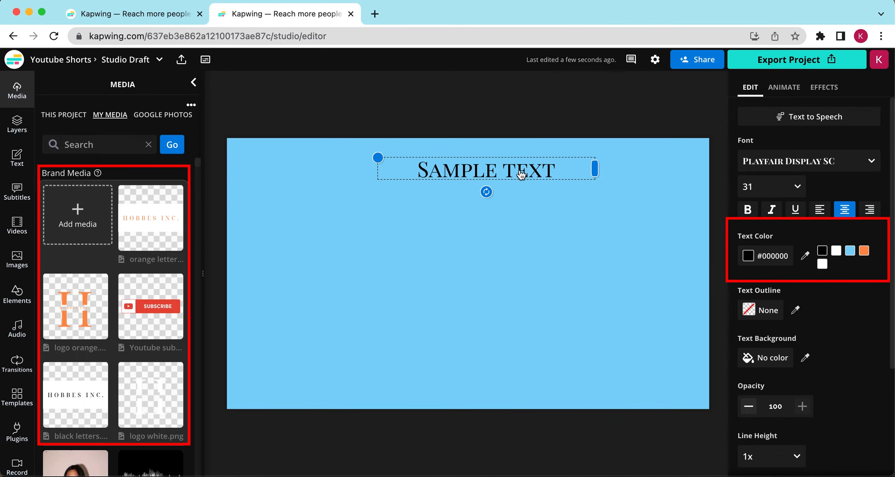
click(856, 164)
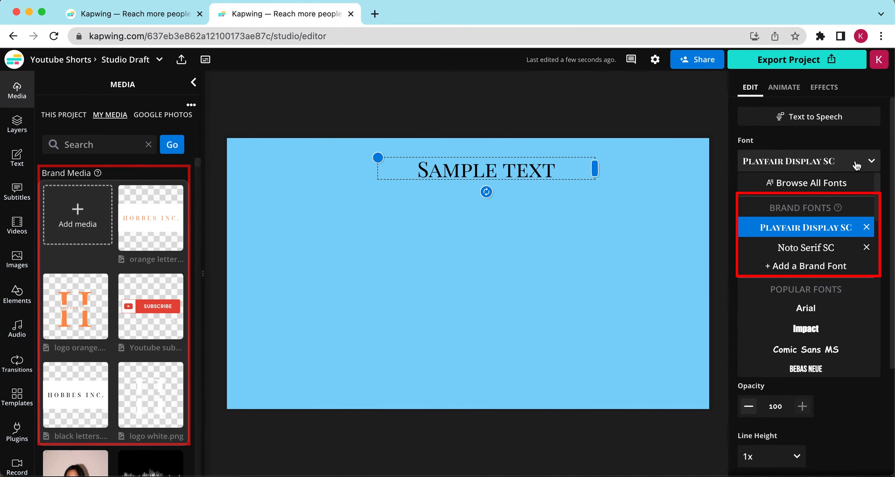